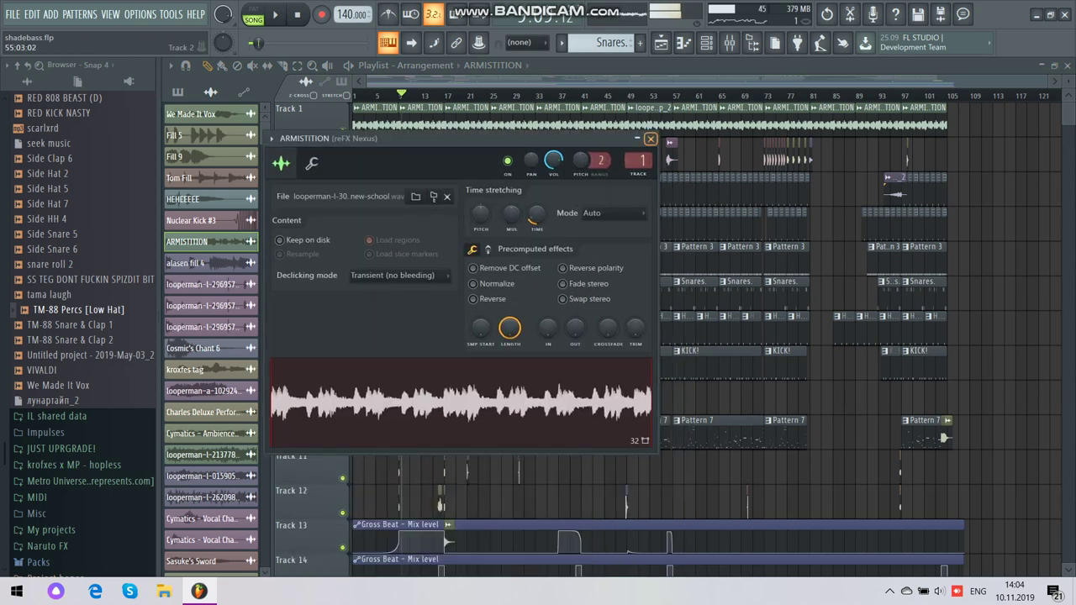
- Close the ARMISTITION sample settings, then open the KICK! pattern's notes in the piano roll and audition them
{"action": "left_click", "coordinate": [651, 139]}
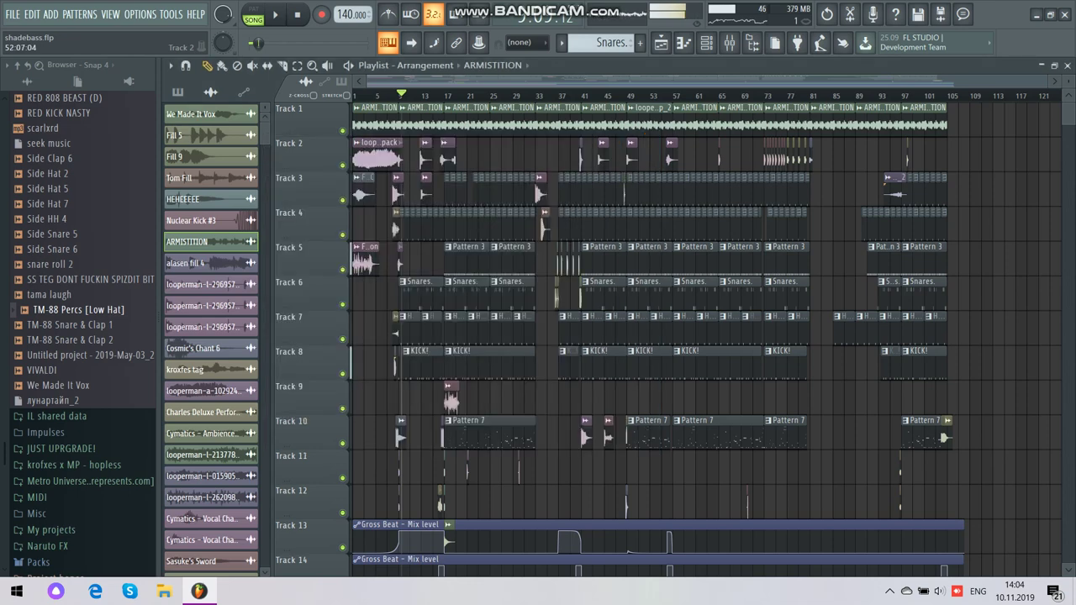
{"action": "scroll", "coordinate": [405, 363], "scroll_direction": "up", "scroll_amount": 4}
{"action": "left_click", "coordinate": [404, 363]}
{"action": "double_click", "coordinate": [404, 363]}
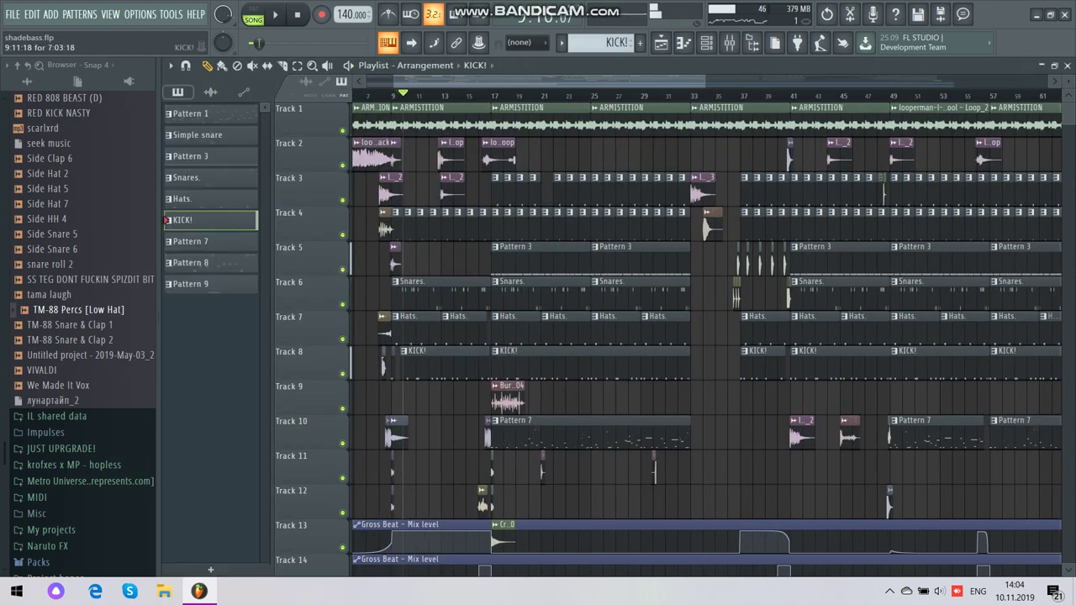
{"action": "key", "text": "l"}
{"action": "key", "text": "space"}
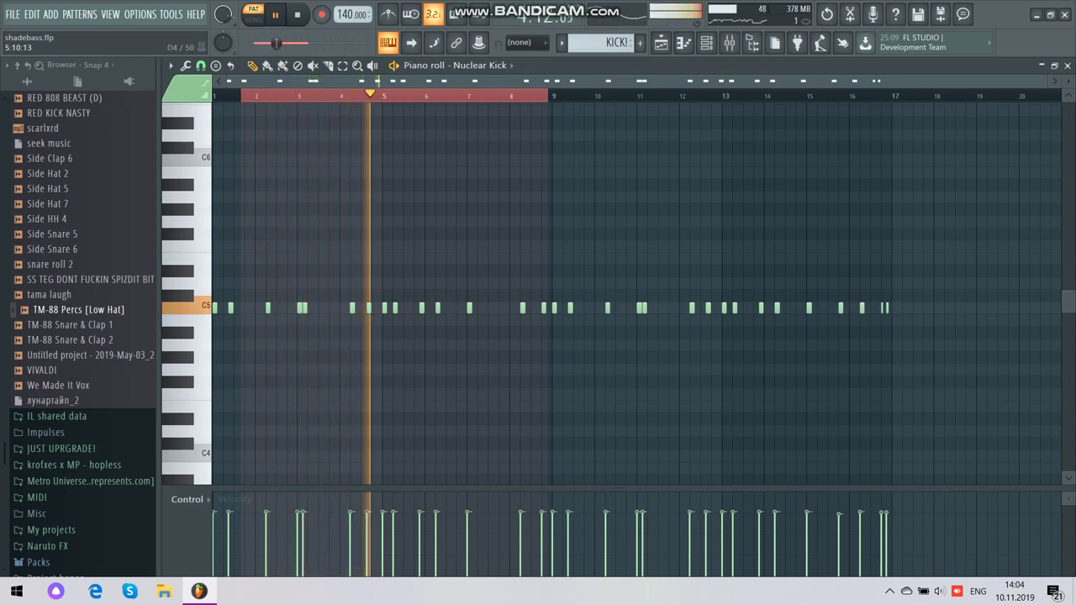
{"action": "key", "text": "space"}
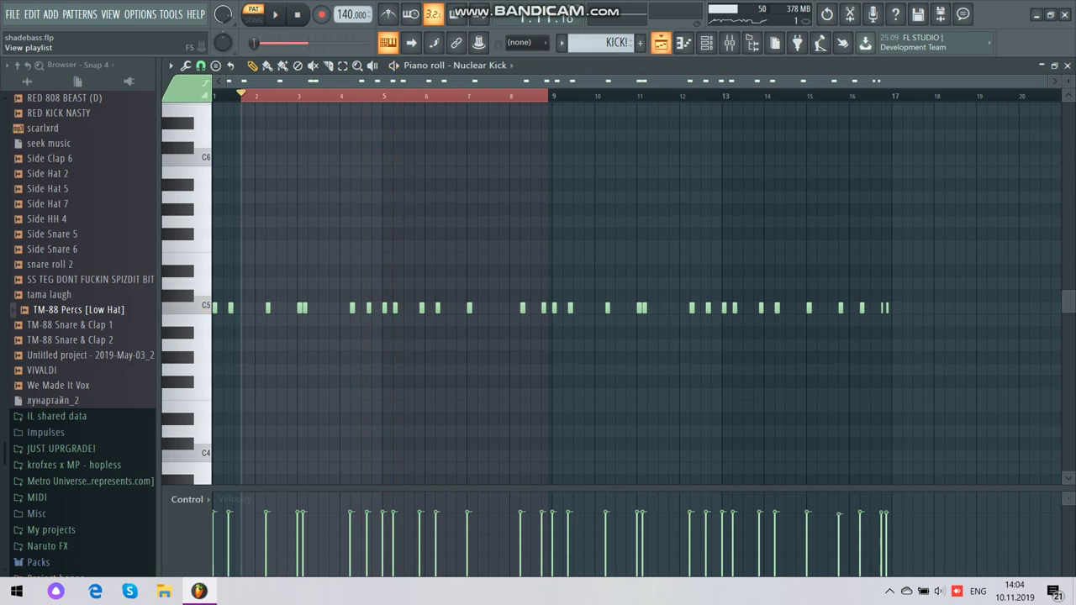
{"action": "left_click", "coordinate": [661, 43]}
- Open the Pattern 7 clip from Track 10 in the piano roll and start its playback
{"action": "double_click", "coordinate": [589, 428]}
{"action": "key", "text": "space"}
{"action": "key", "text": "space"}
{"action": "key", "text": "space"}
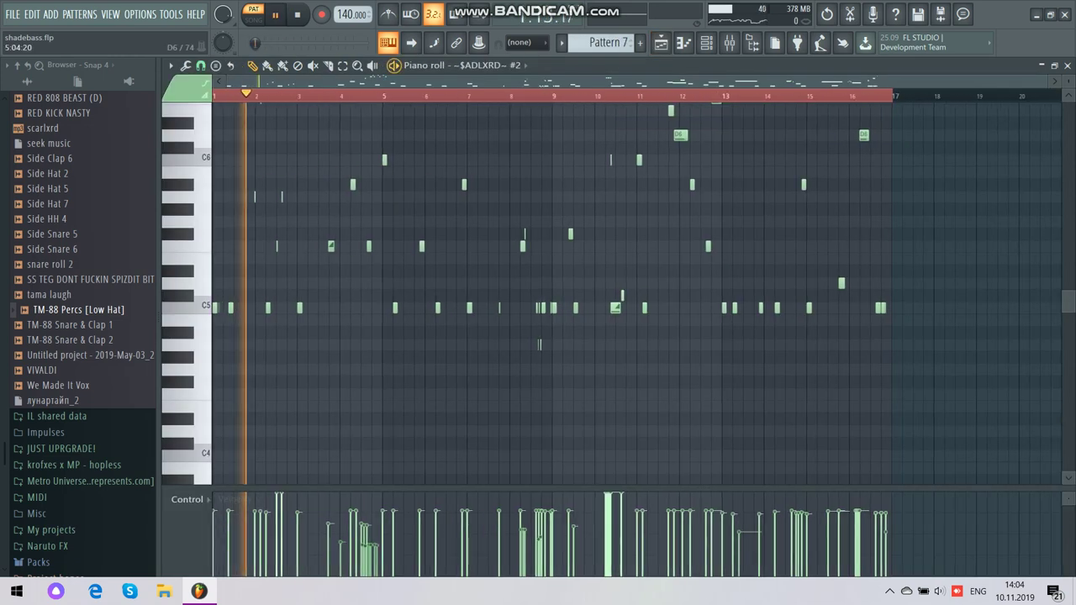
- Examine the Pattern 7 notes across the octaves and bars while the pattern plays, then return to the playlist
{"action": "scroll", "coordinate": [272, 332], "scroll_direction": "up", "scroll_amount": 2}
{"action": "scroll", "coordinate": [272, 332], "scroll_direction": "up", "scroll_amount": 3}
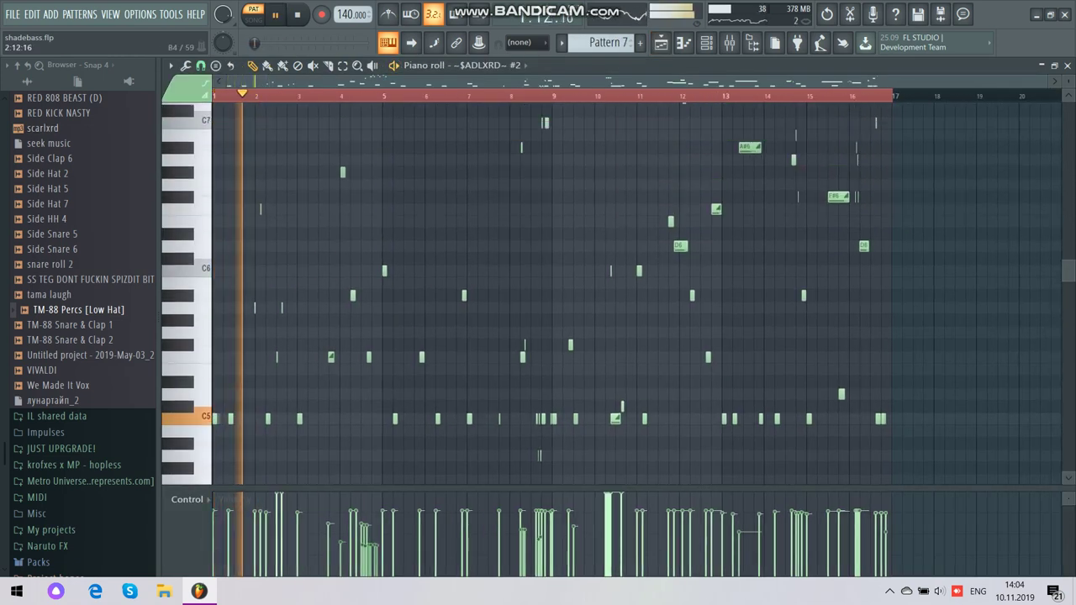
{"action": "scroll", "coordinate": [355, 336], "scroll_direction": "up", "scroll_amount": 2}
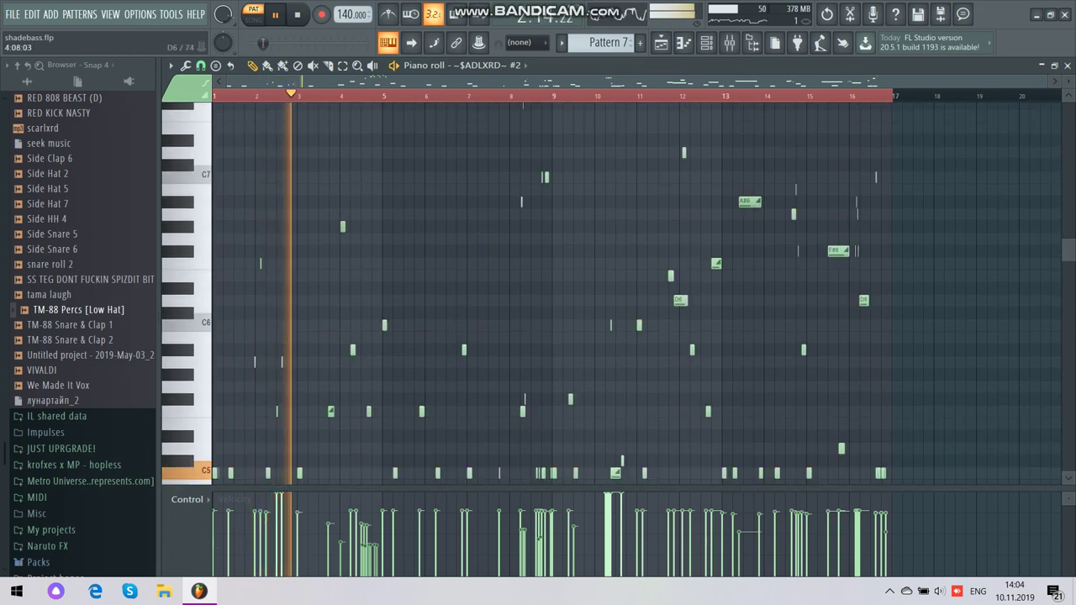
{"action": "scroll", "coordinate": [356, 336], "scroll_direction": "up", "scroll_amount": 3}
{"action": "scroll", "coordinate": [361, 335], "scroll_direction": "up", "scroll_amount": 8}
{"action": "scroll", "coordinate": [335, 370], "scroll_direction": "up", "scroll_amount": 2}
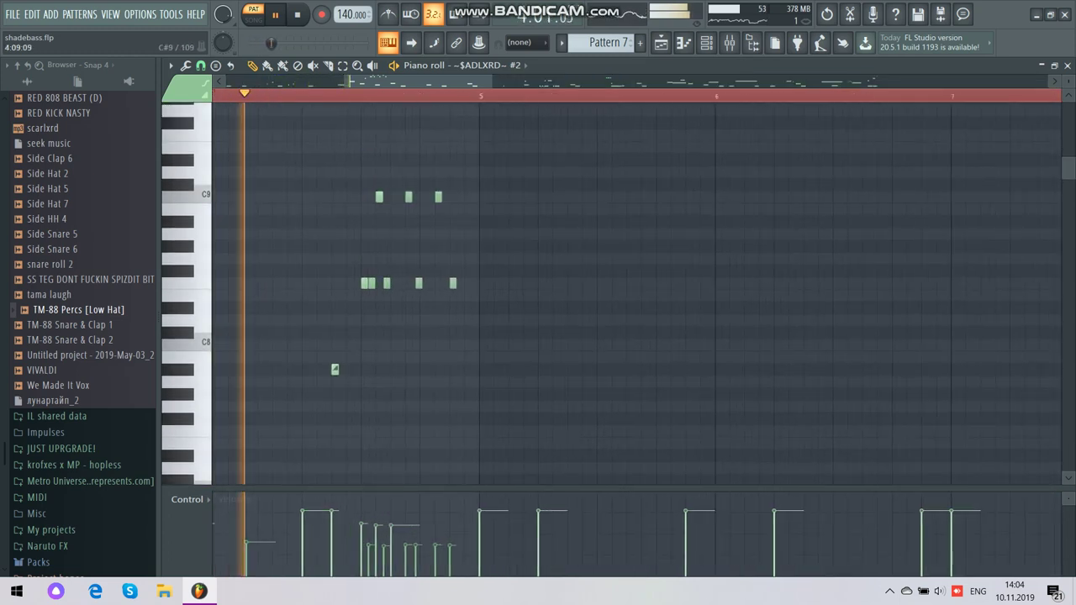
{"action": "scroll", "coordinate": [446, 221], "scroll_direction": "down", "scroll_amount": 4}
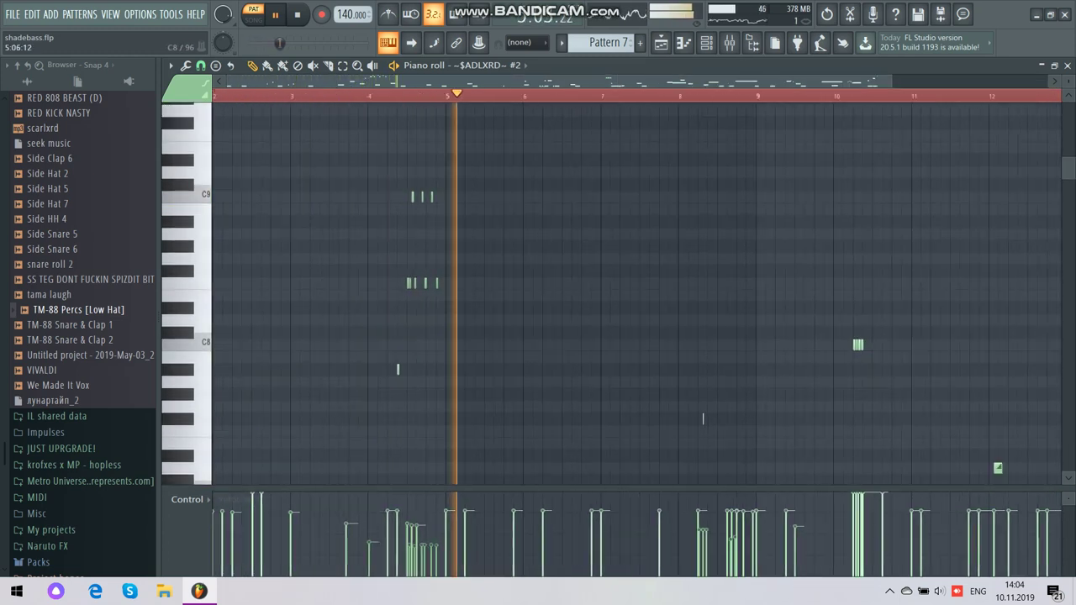
{"action": "scroll", "coordinate": [448, 285], "scroll_direction": "down", "scroll_amount": 12}
{"action": "scroll", "coordinate": [551, 285], "scroll_direction": "up", "scroll_amount": 3}
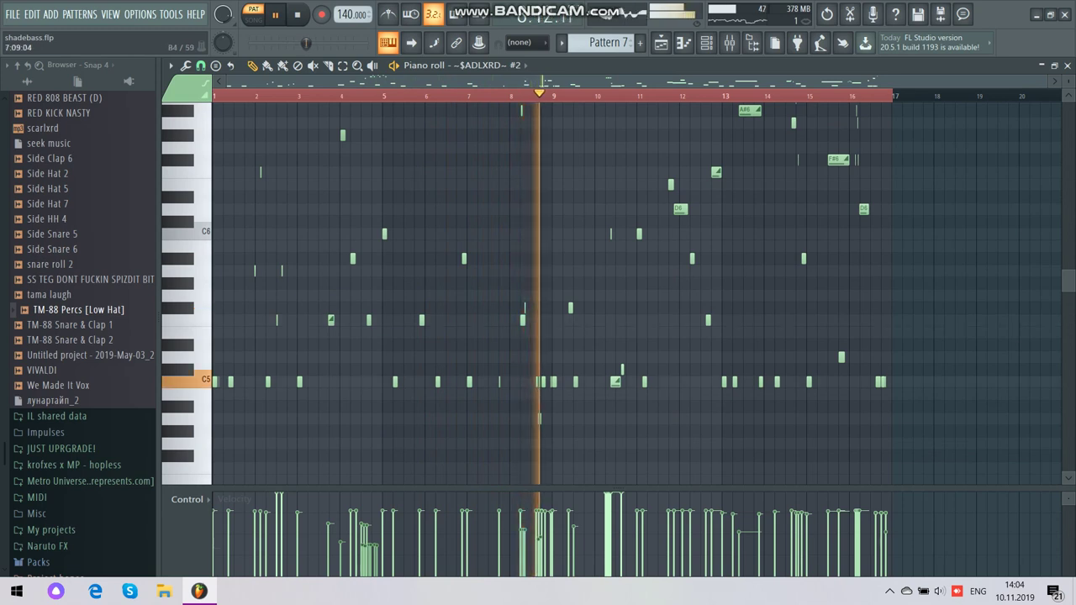
{"action": "scroll", "coordinate": [552, 286], "scroll_direction": "up", "scroll_amount": 2}
{"action": "scroll", "coordinate": [656, 405], "scroll_direction": "up", "scroll_amount": 3}
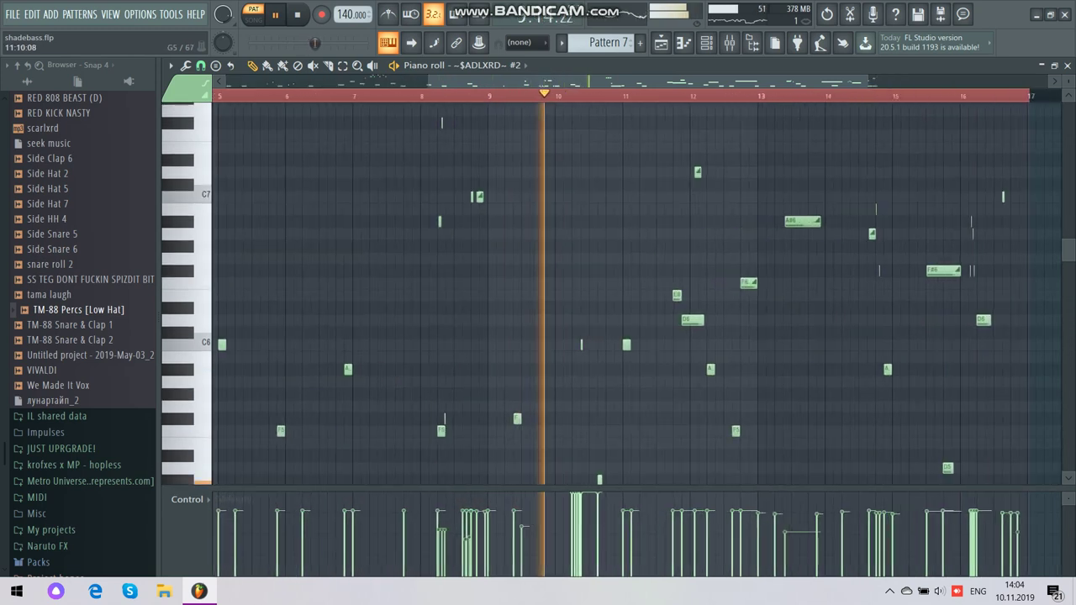
{"action": "scroll", "coordinate": [657, 404], "scroll_direction": "down", "scroll_amount": 3}
{"action": "scroll", "coordinate": [663, 406], "scroll_direction": "up", "scroll_amount": 1}
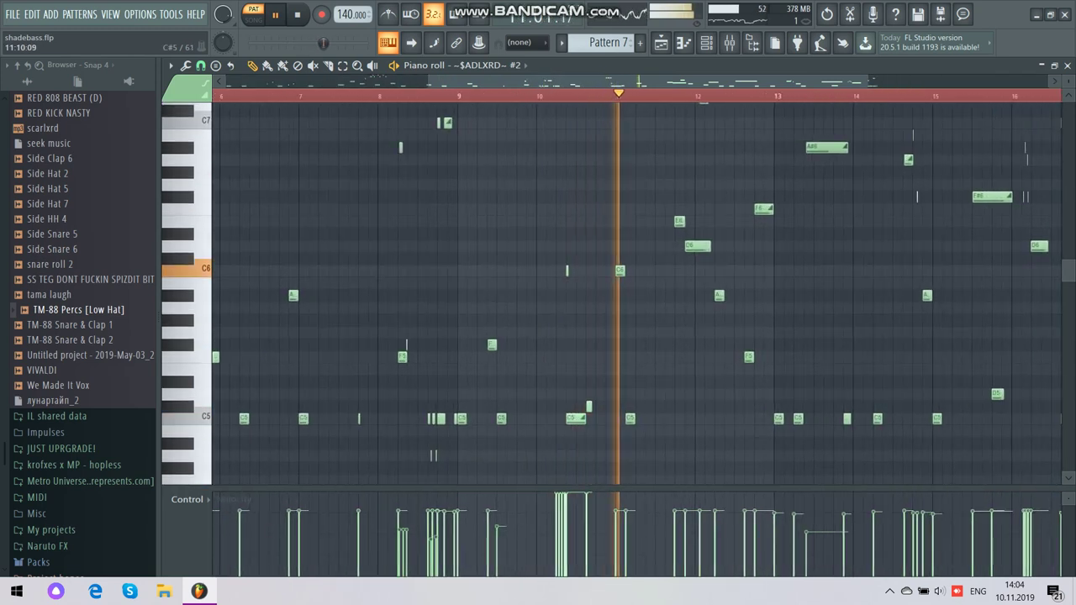
{"action": "scroll", "coordinate": [664, 405], "scroll_direction": "up", "scroll_amount": 1}
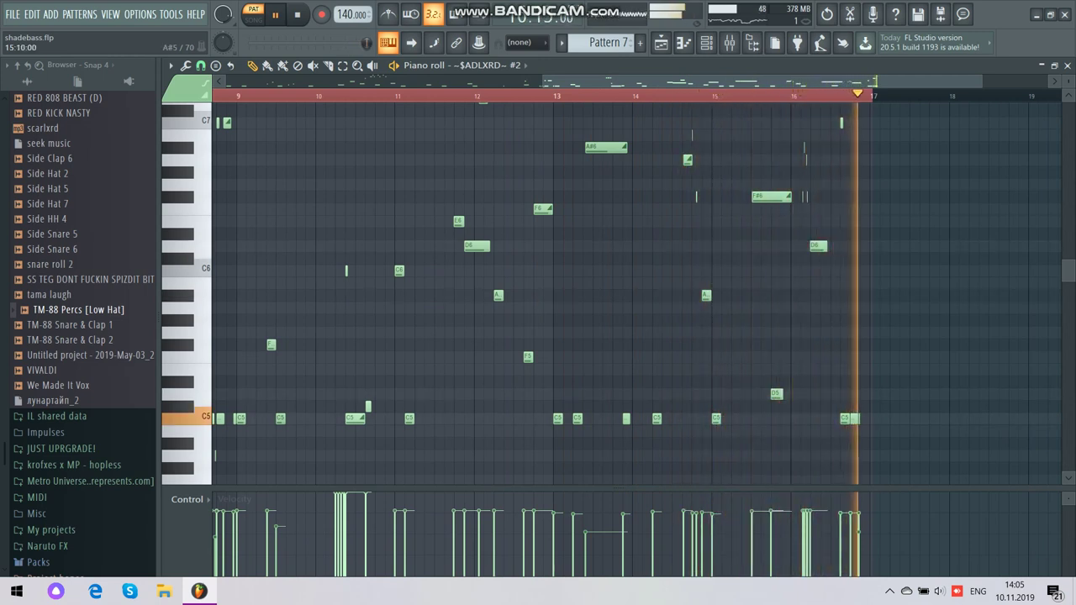
{"action": "scroll", "coordinate": [576, 286], "scroll_direction": "down", "scroll_amount": 3}
{"action": "key", "text": "F5"}
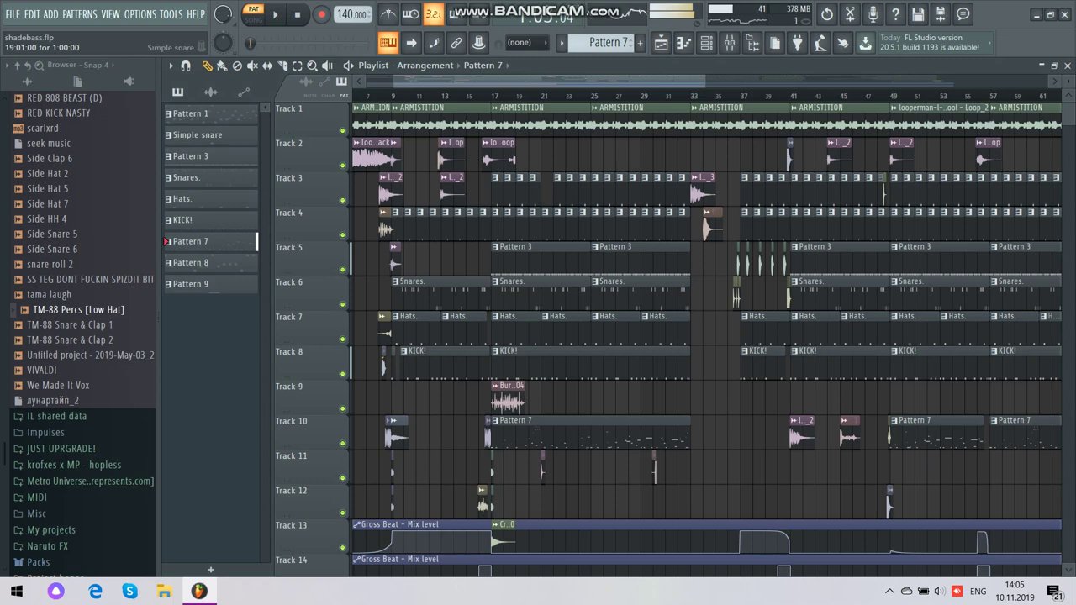
- Audition Pattern 9 and Pattern 8 in the piano roll, then stop playback and return to the playlist
{"action": "scroll", "coordinate": [516, 202], "scroll_direction": "up", "scroll_amount": 3}
{"action": "double_click", "coordinate": [208, 284]}
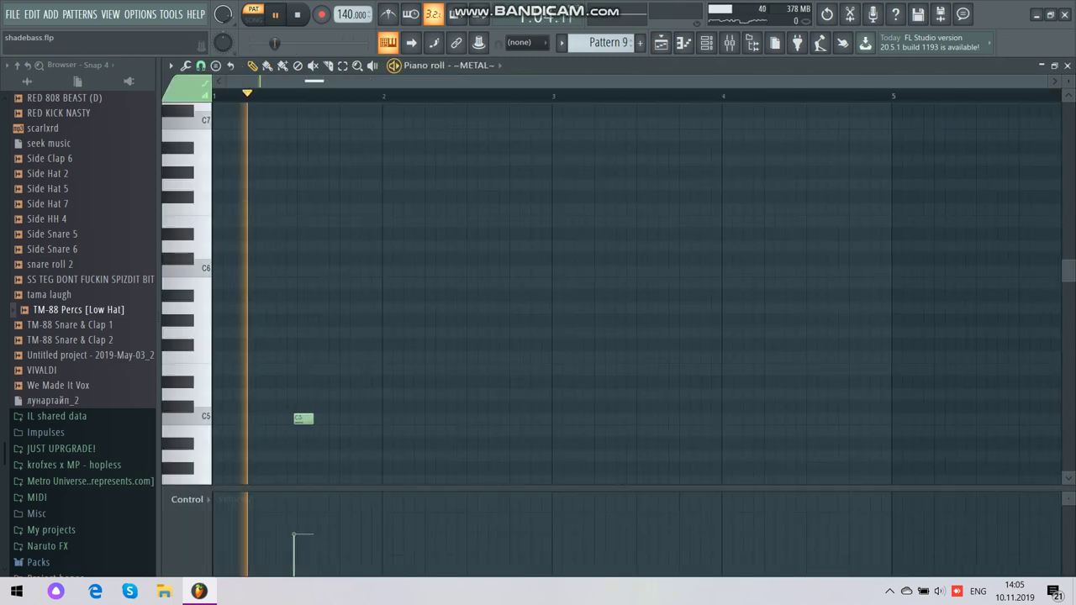
{"action": "scroll", "coordinate": [610, 42], "scroll_direction": "up", "scroll_amount": 1}
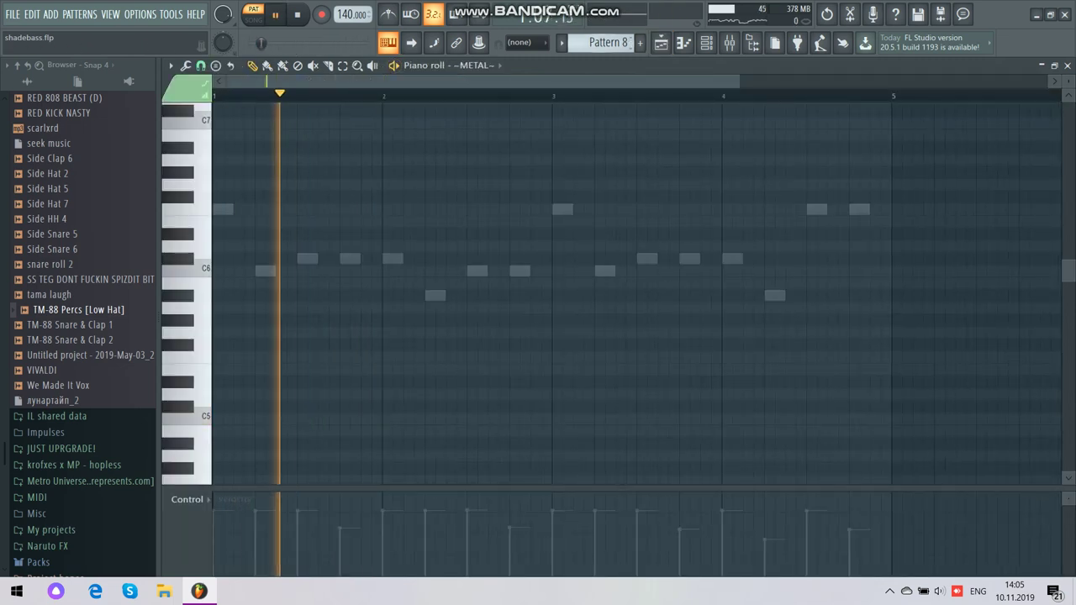
{"action": "scroll", "coordinate": [611, 43], "scroll_direction": "up", "scroll_amount": 2}
{"action": "key", "text": "space"}
{"action": "left_click", "coordinate": [661, 43]}
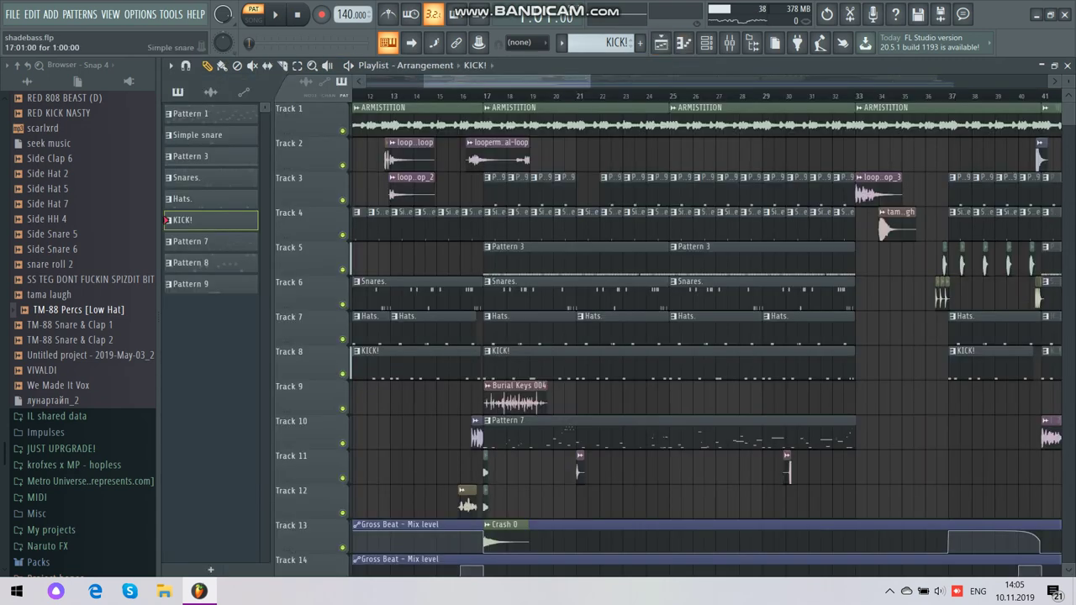
- Open the Simple snare and Pattern 3 clips one after the other to check their notes during playback
{"action": "double_click", "coordinate": [495, 224]}
{"action": "key", "text": "space"}
{"action": "left_click", "coordinate": [661, 43]}
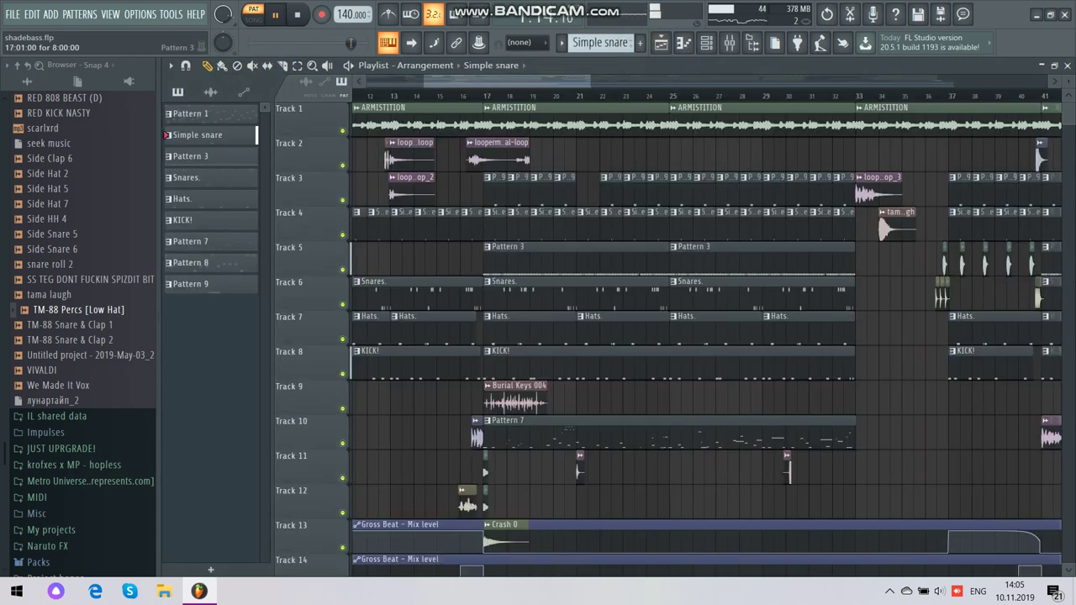
{"action": "double_click", "coordinate": [501, 256]}
{"action": "scroll", "coordinate": [504, 252], "scroll_direction": "down", "scroll_amount": 2}
{"action": "left_click", "coordinate": [661, 43]}
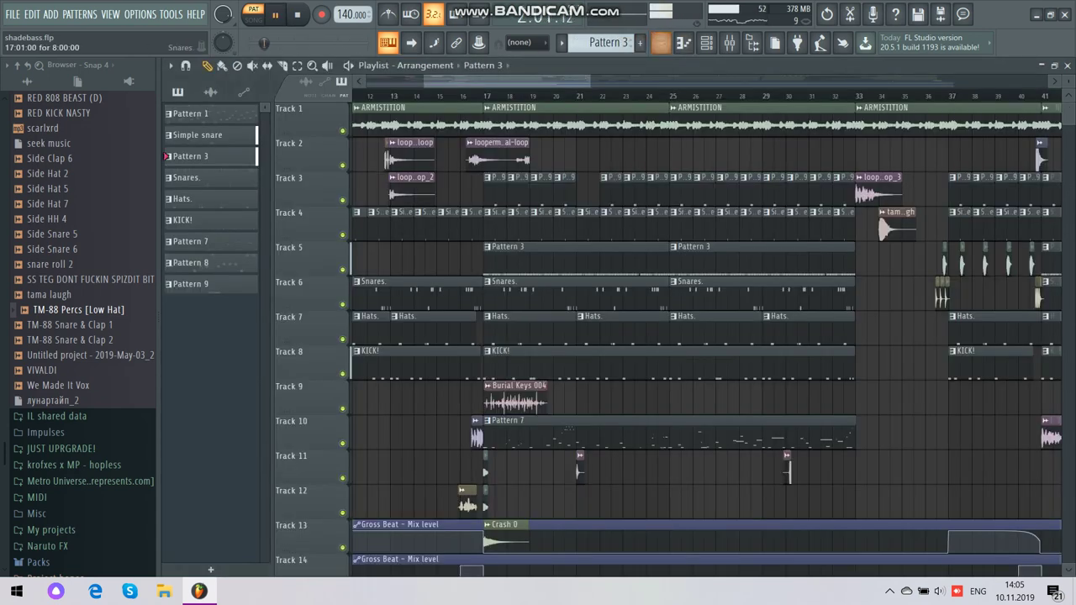
- Review the notes of the Snares pattern from Track 6 in the piano roll and return to the playlist
{"action": "left_click", "coordinate": [189, 178]}
{"action": "double_click", "coordinate": [503, 291]}
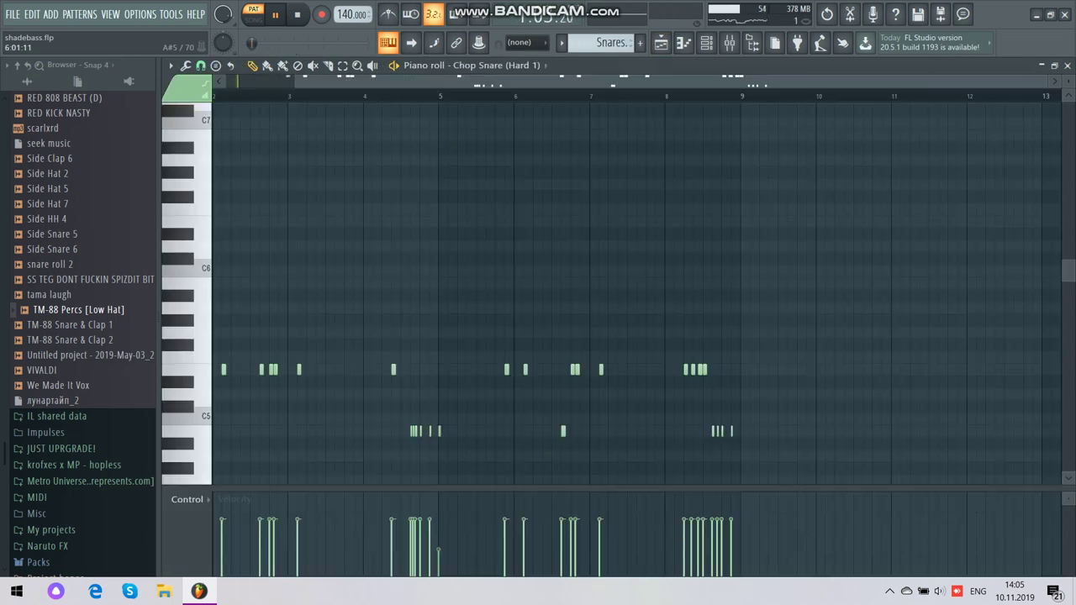
{"action": "scroll", "coordinate": [503, 291], "scroll_direction": "down", "scroll_amount": 1}
{"action": "left_click", "coordinate": [661, 43]}
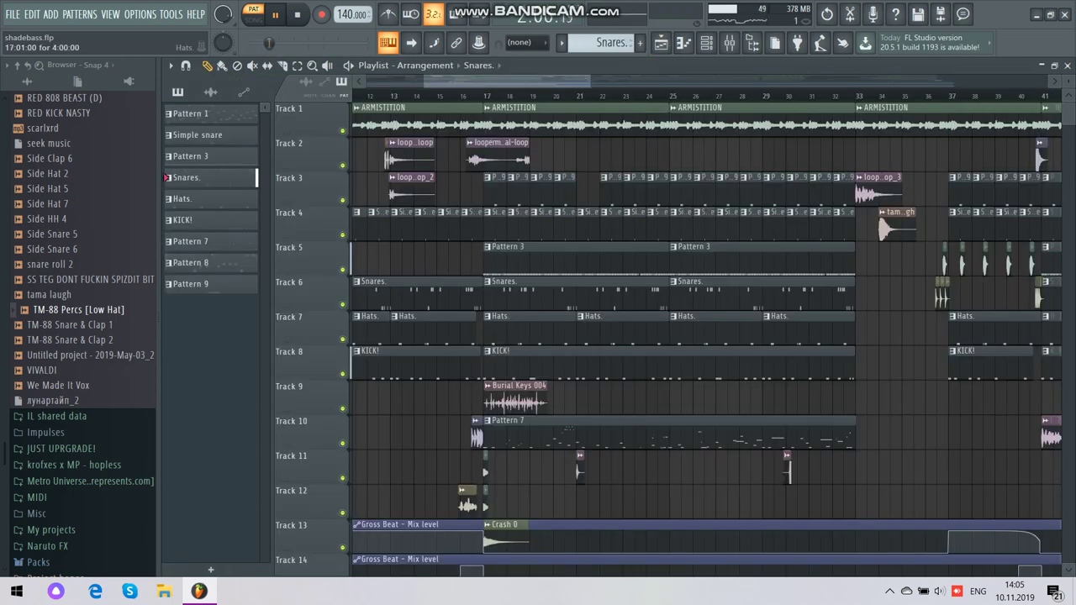
- Inspect the sample settings of the Hit clip on Track 11 and the vocal loop on Track 2, closing each
{"action": "scroll", "coordinate": [492, 327], "scroll_direction": "up", "scroll_amount": 2}
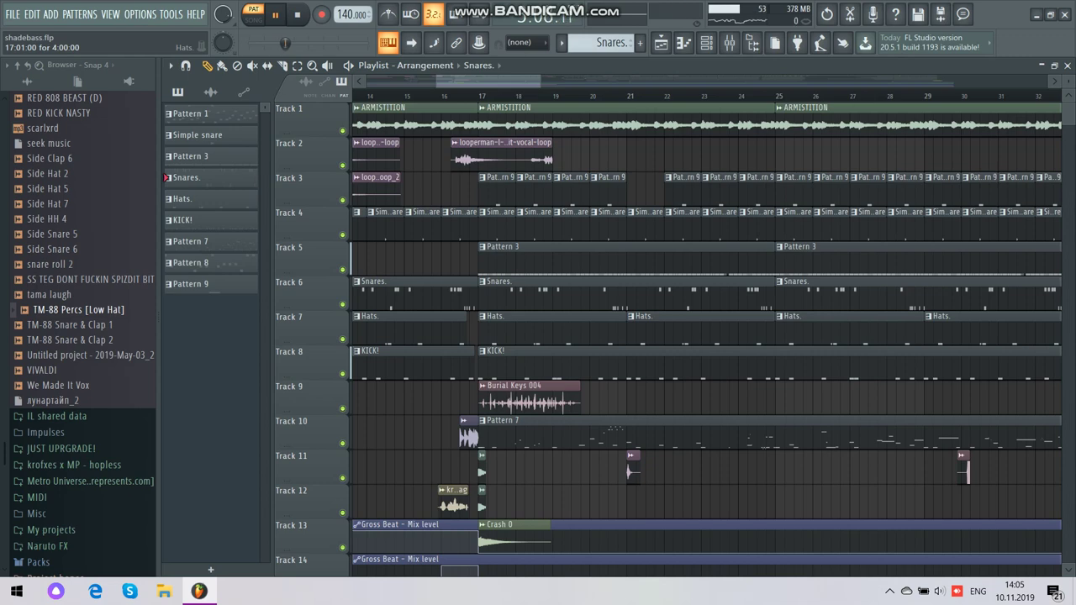
{"action": "scroll", "coordinate": [538, 438], "scroll_direction": "down", "scroll_amount": 2}
{"action": "scroll", "coordinate": [521, 471], "scroll_direction": "up", "scroll_amount": 2}
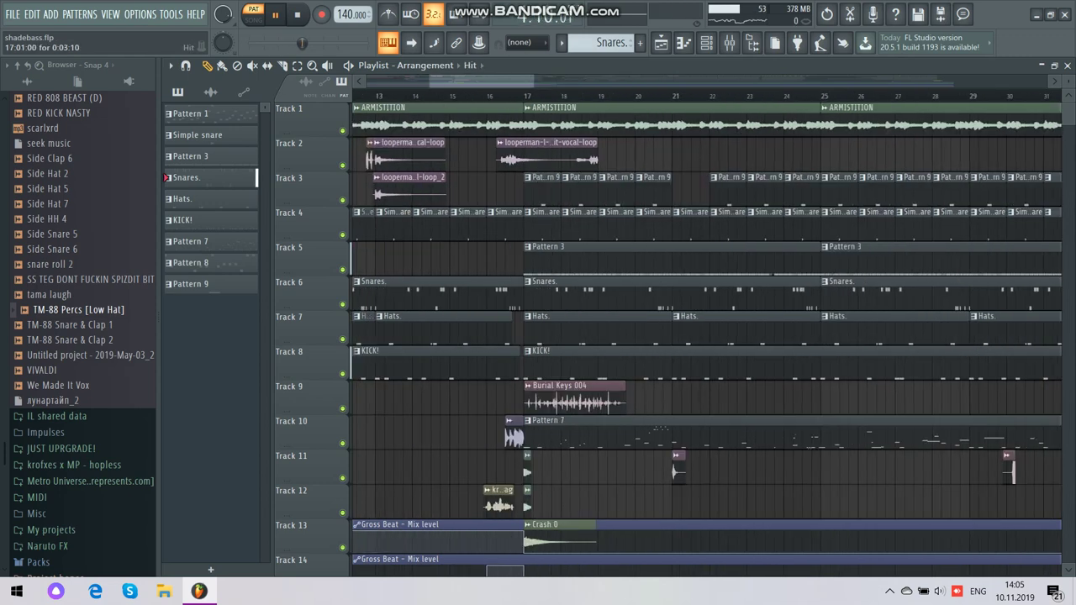
{"action": "double_click", "coordinate": [525, 470]}
{"action": "left_click", "coordinate": [646, 221]}
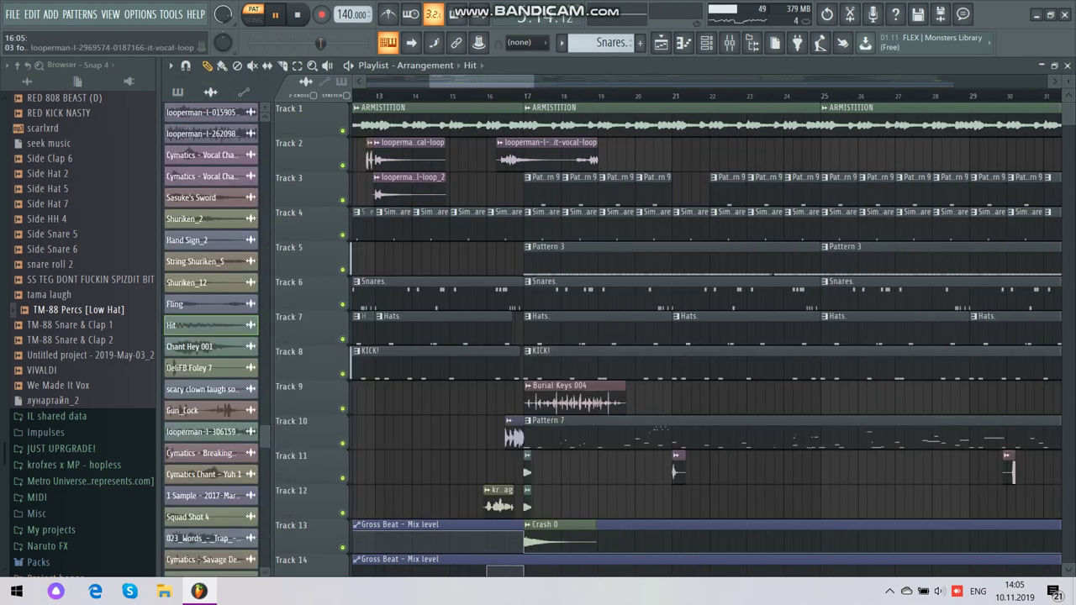
{"action": "double_click", "coordinate": [548, 157]}
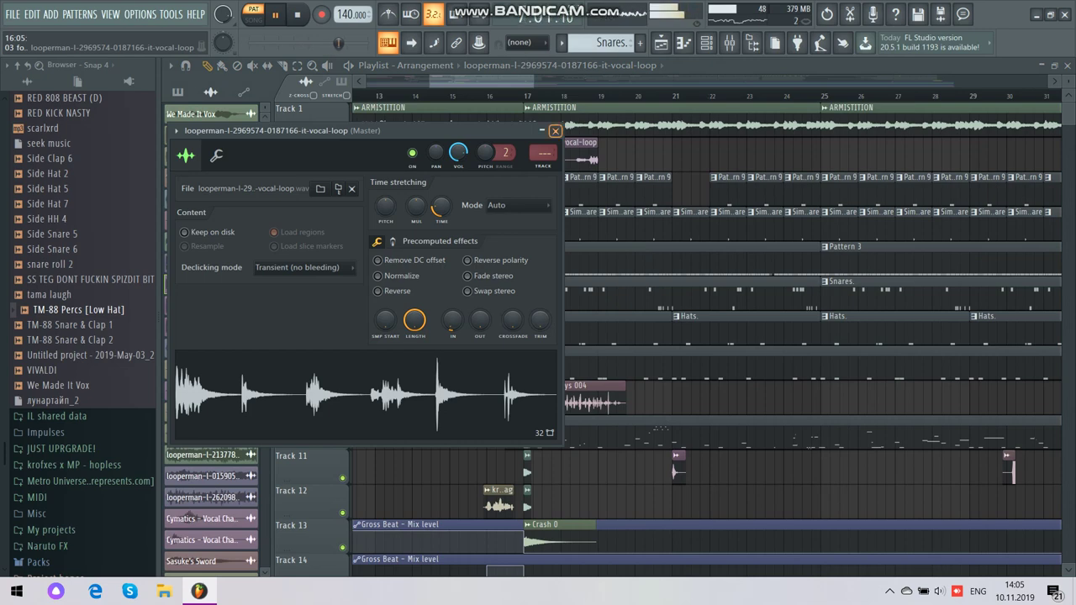
{"action": "left_click", "coordinate": [554, 131]}
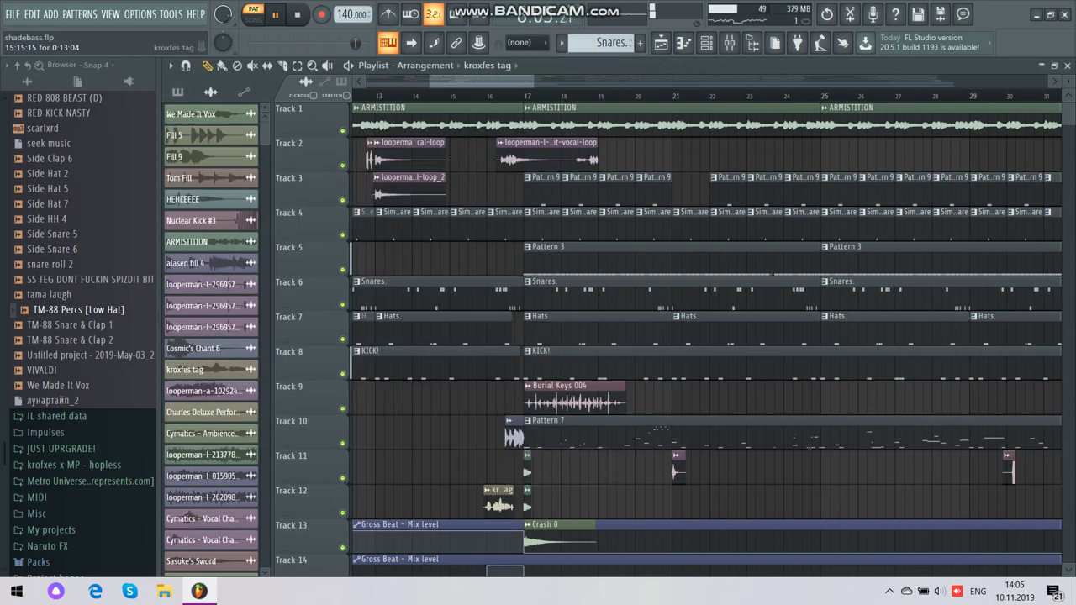
- Inspect the sample settings of the kroxfes tag clip on Track 12 and the alasen fill 4 clip on Track 10
{"action": "double_click", "coordinate": [499, 504]}
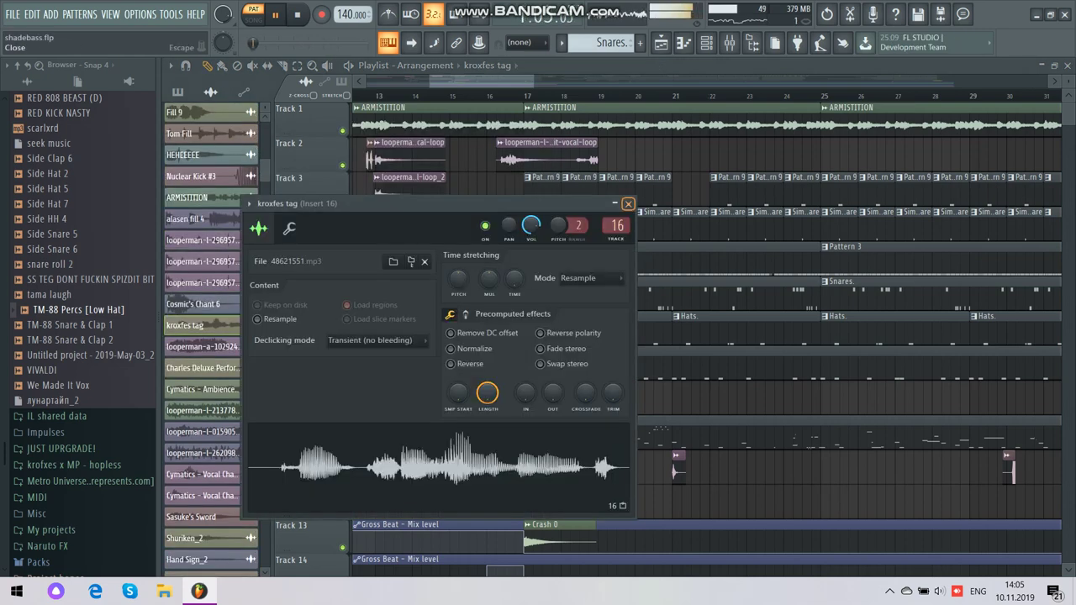
{"action": "left_click", "coordinate": [627, 204]}
{"action": "double_click", "coordinate": [513, 437]}
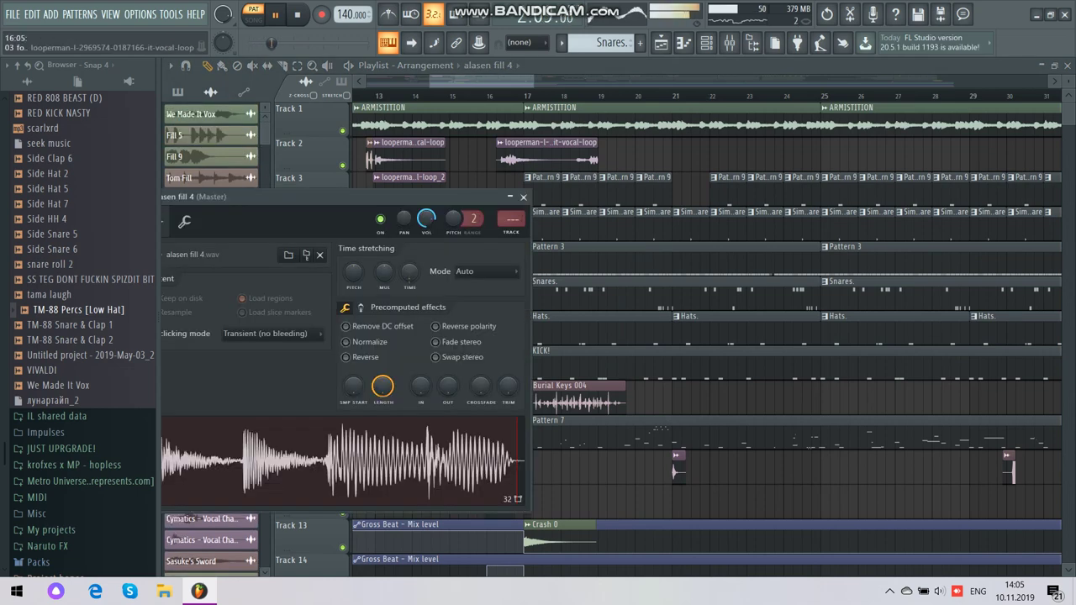
{"action": "left_click", "coordinate": [522, 198]}
- Mute every playlist track except Track 20, which holds the krofxes - shade audio, and play it in song mode
{"action": "scroll", "coordinate": [523, 200], "scroll_direction": "down", "scroll_amount": 4}
{"action": "right_click", "coordinate": [342, 131]}
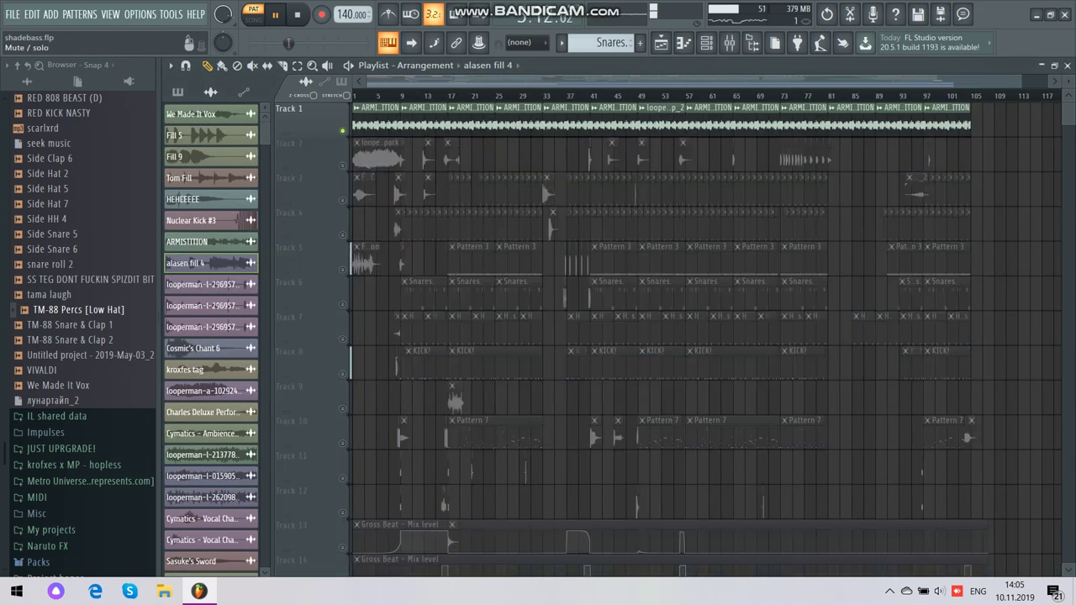
{"action": "left_click", "coordinate": [342, 131]}
{"action": "scroll", "coordinate": [342, 336], "scroll_direction": "down", "scroll_amount": 5}
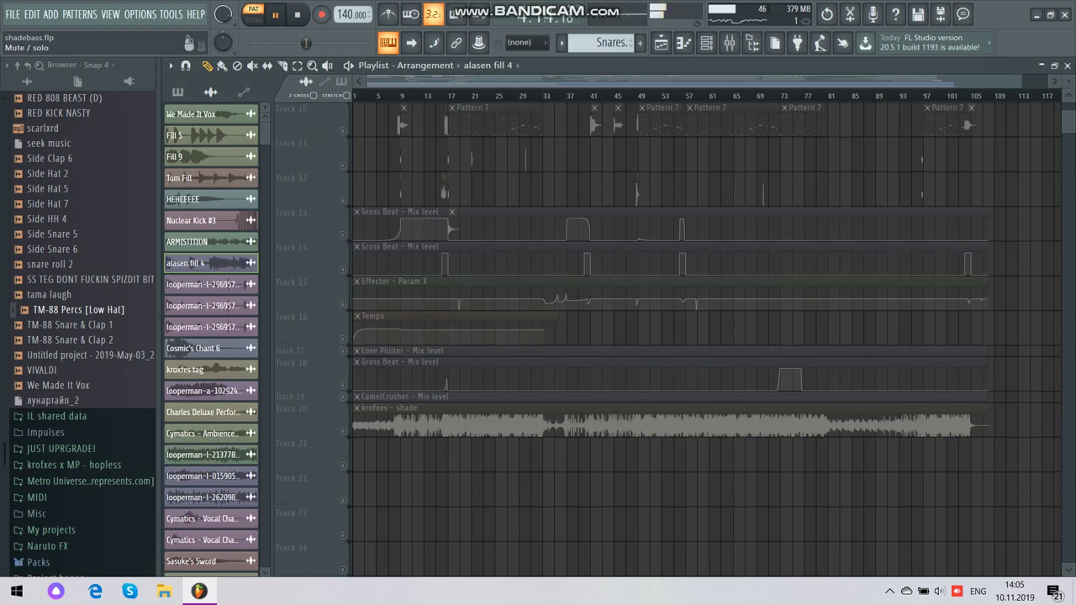
{"action": "left_click", "coordinate": [342, 431]}
{"action": "key", "text": "space"}
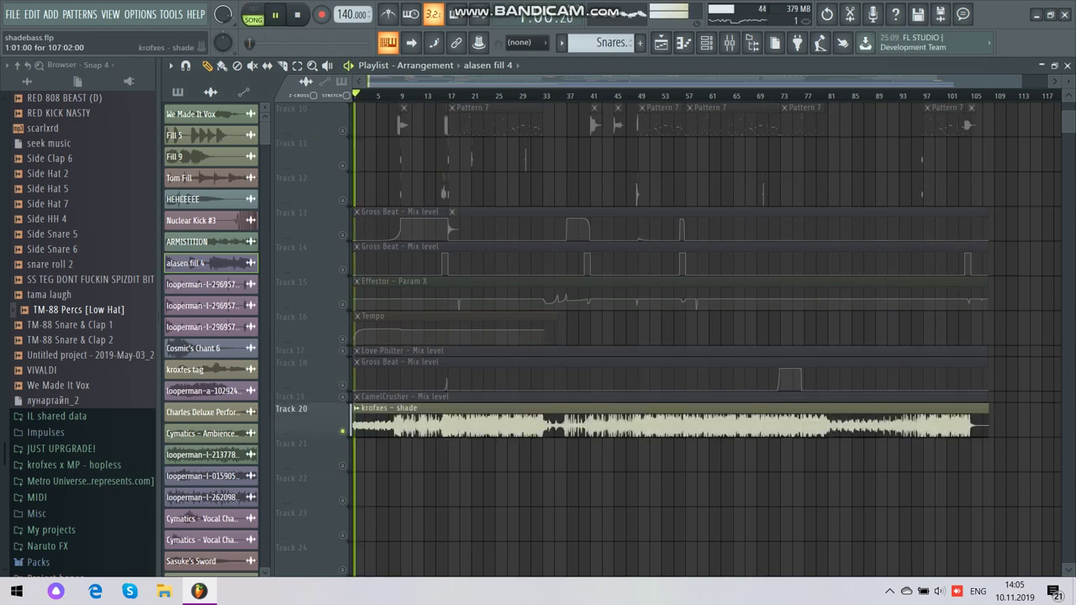
- Look over the arrangement while Track 20 plays and open the sample settings of its krofxes - shade clip
{"action": "scroll", "coordinate": [342, 432], "scroll_direction": "up", "scroll_amount": 4}
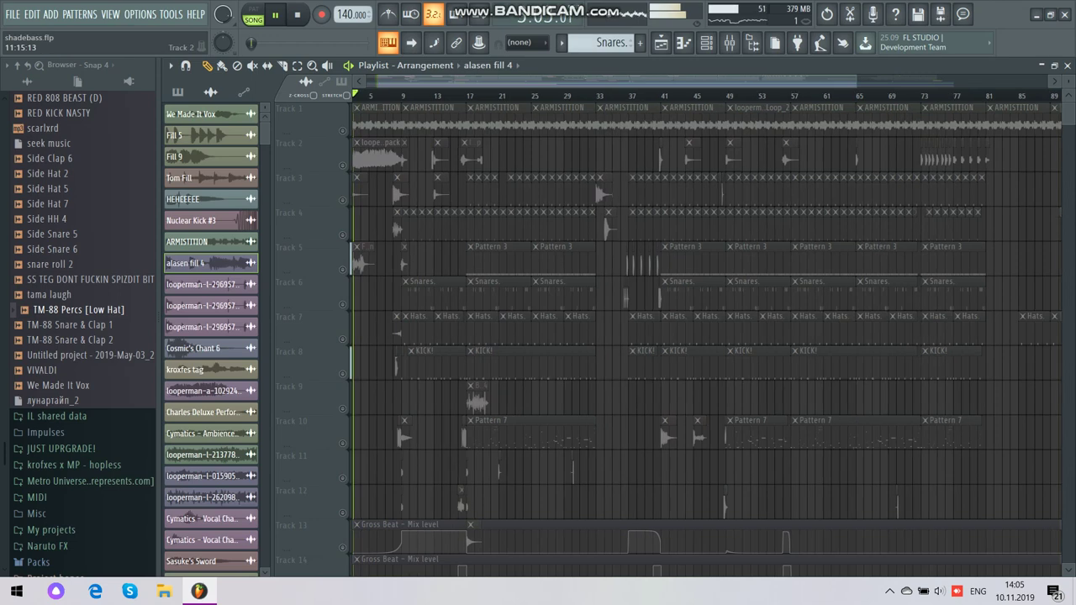
{"action": "scroll", "coordinate": [426, 156], "scroll_direction": "left", "scroll_amount": 1}
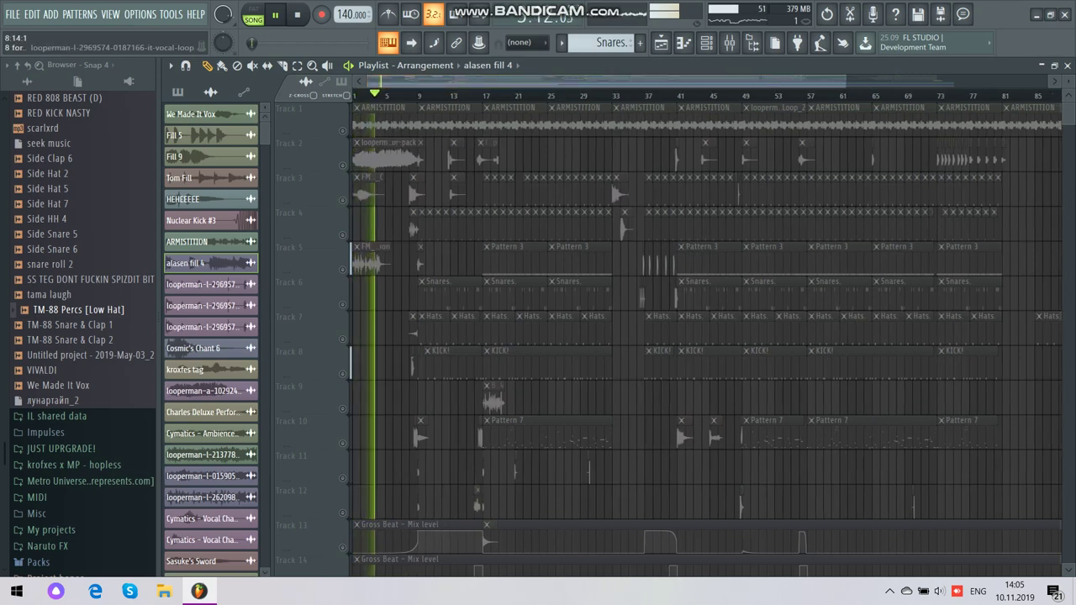
{"action": "scroll", "coordinate": [426, 156], "scroll_direction": "down", "scroll_amount": 2}
{"action": "scroll", "coordinate": [418, 157], "scroll_direction": "down", "scroll_amount": 3}
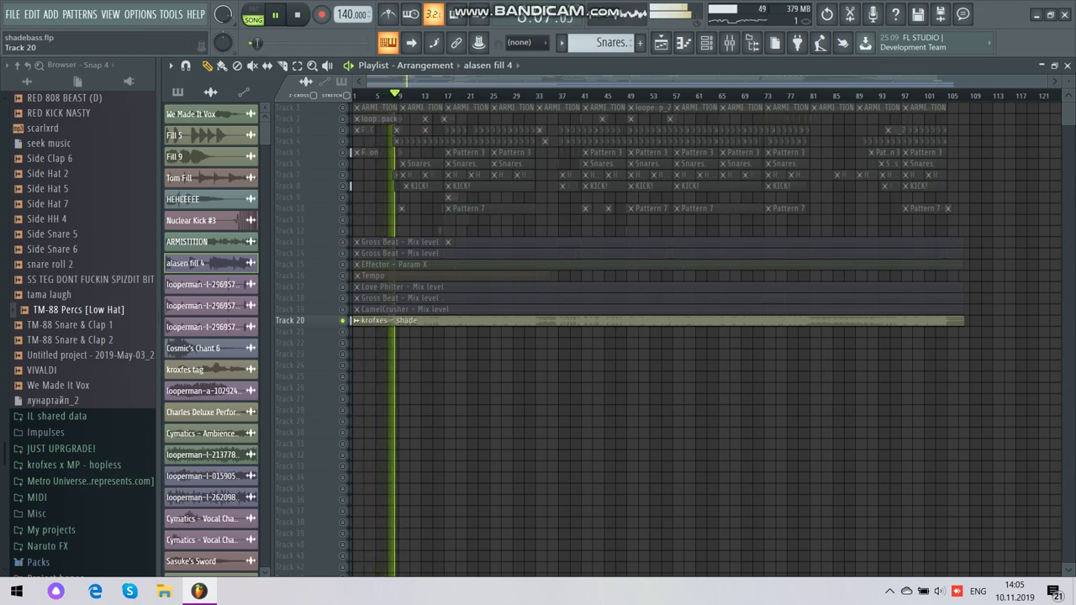
{"action": "double_click", "coordinate": [369, 321]}
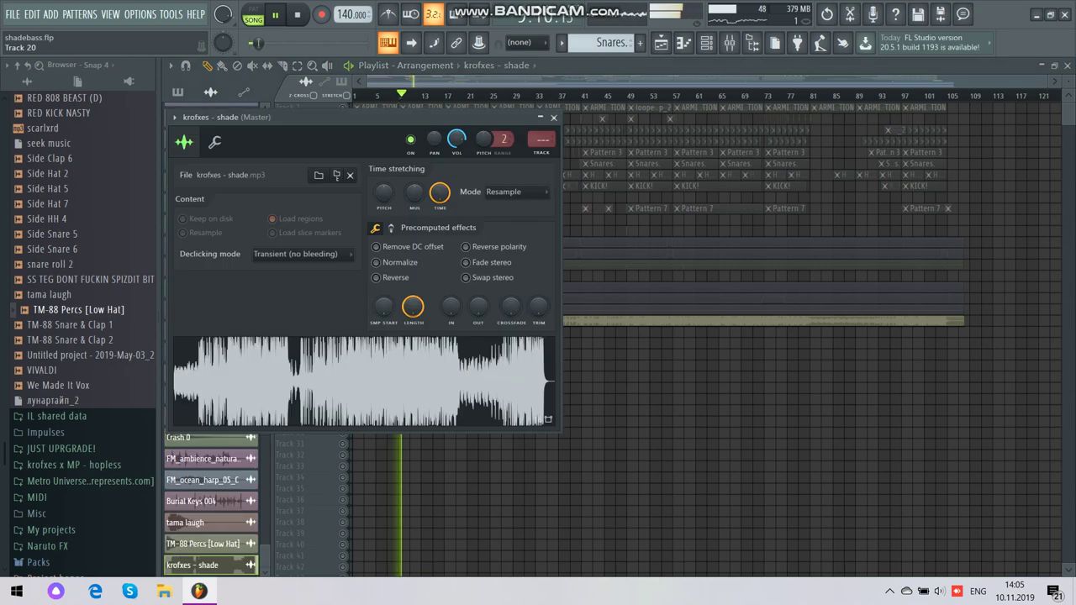
- Close the krofxes - shade sample settings and enlarge Track 20 in the playlist to show the clip's full waveform
{"action": "left_click", "coordinate": [554, 119]}
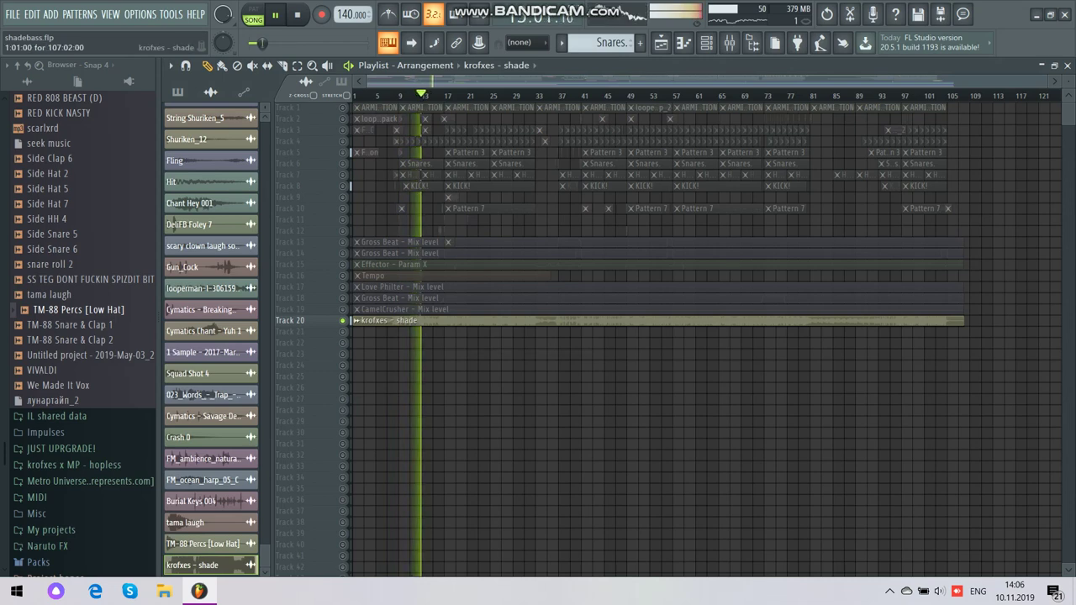
{"action": "scroll", "coordinate": [437, 287], "scroll_direction": "up", "scroll_amount": 2}
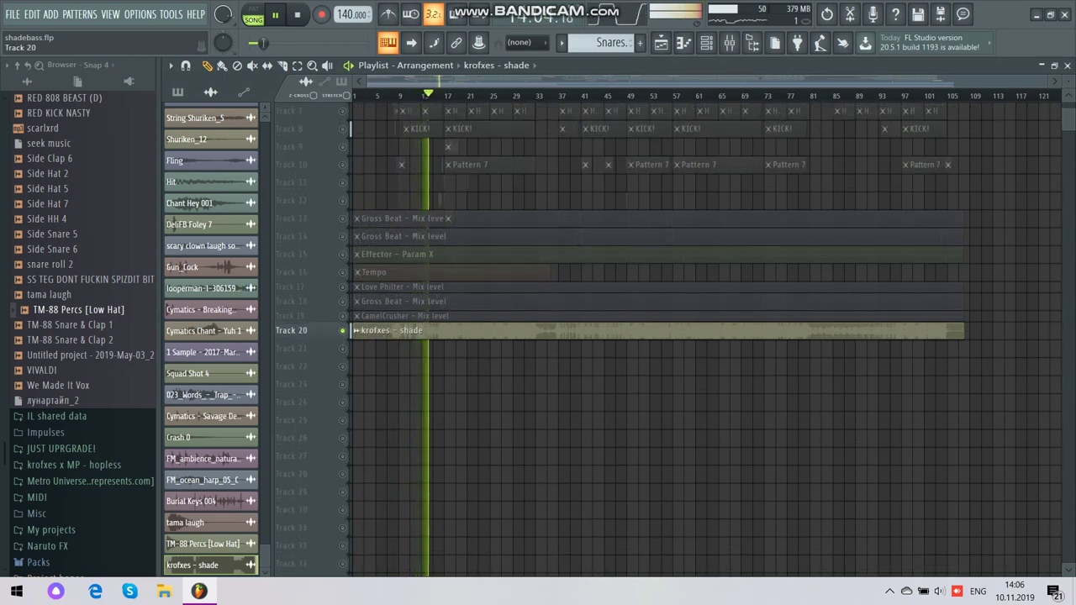
{"action": "scroll", "coordinate": [319, 330], "scroll_direction": "up", "scroll_amount": 4}
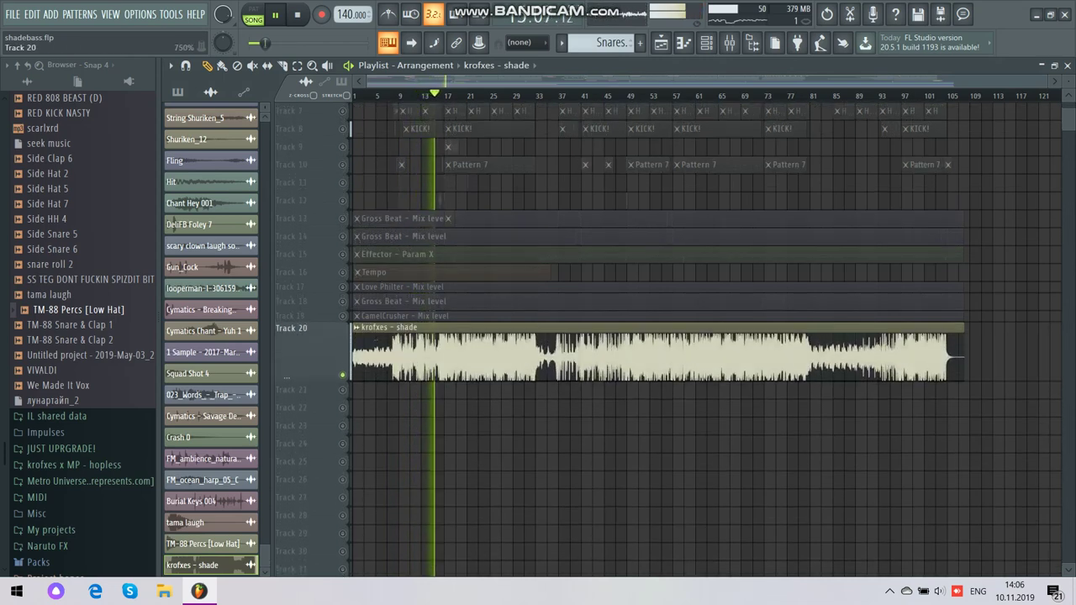
{"action": "scroll", "coordinate": [319, 330], "scroll_direction": "down", "scroll_amount": 5}
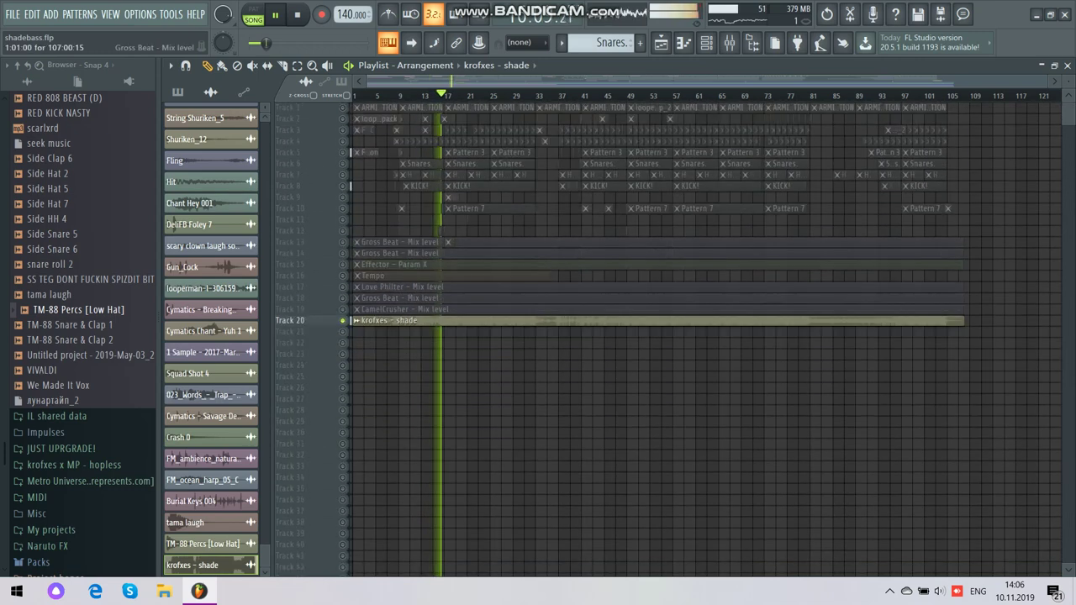
{"action": "scroll", "coordinate": [319, 330], "scroll_direction": "up", "scroll_amount": 4}
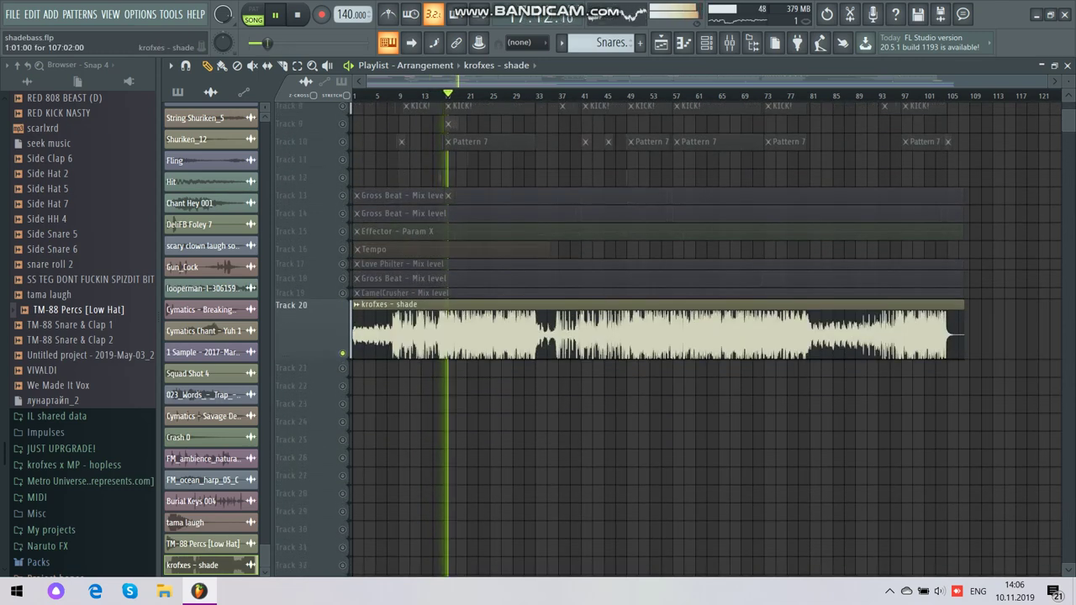
{"action": "scroll", "coordinate": [319, 330], "scroll_direction": "up", "scroll_amount": 3}
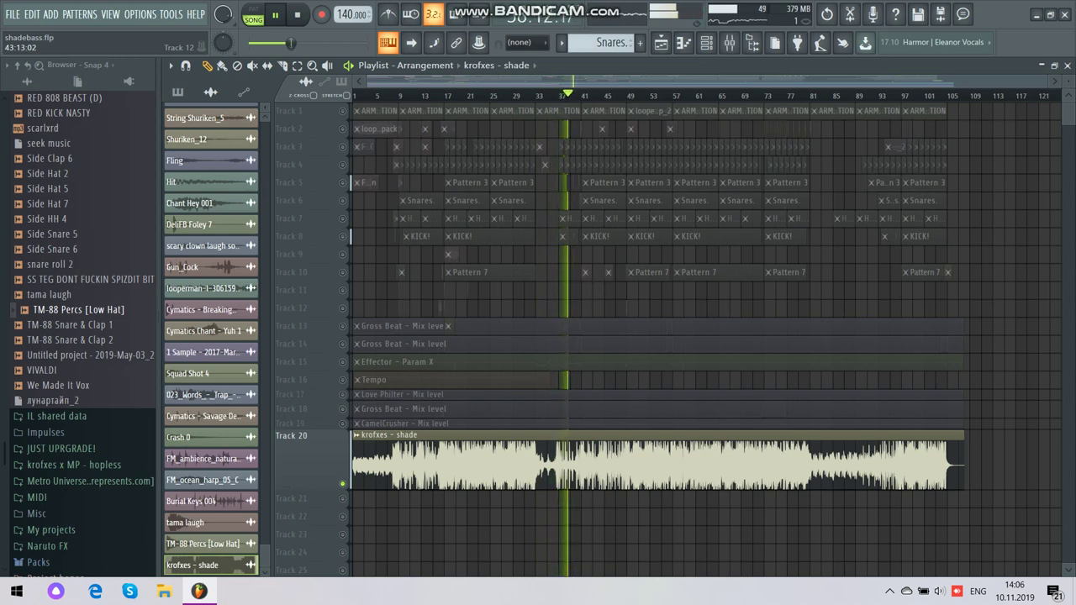
- Expand Tracks 13 and 14 to view their Gross Beat - Mix level automation curves, and collapse Track 14 again
{"action": "left_click_drag", "start_coordinate": [286, 352], "coordinate": [287, 385]}
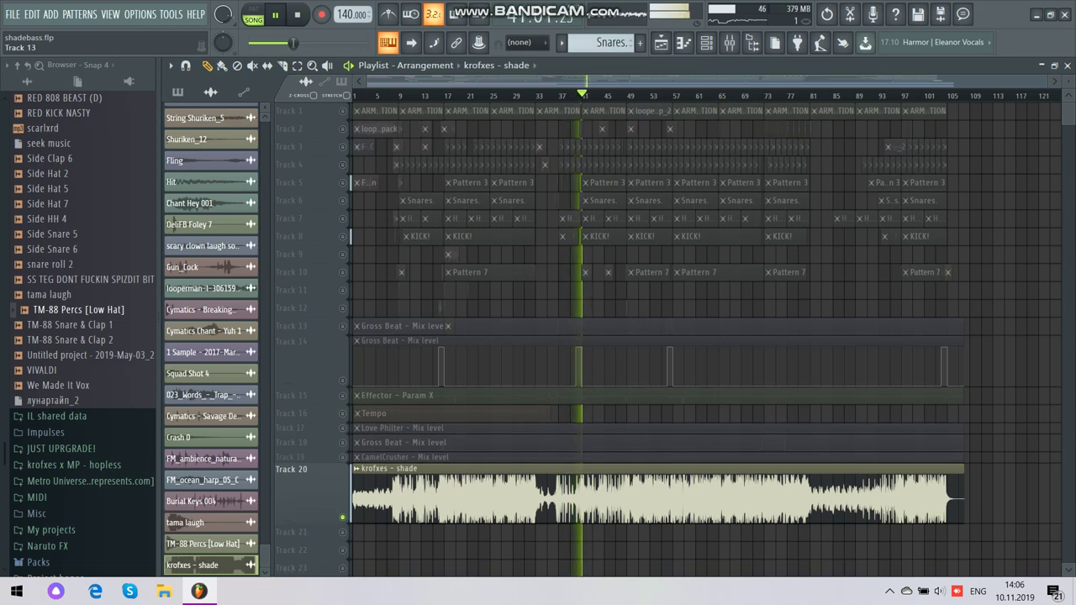
{"action": "mouse_move", "coordinate": [287, 334]}
{"action": "left_mouse_down"}
{"action": "mouse_move", "coordinate": [287, 372]}
{"action": "mouse_move", "coordinate": [287, 344]}
{"action": "left_mouse_up"}
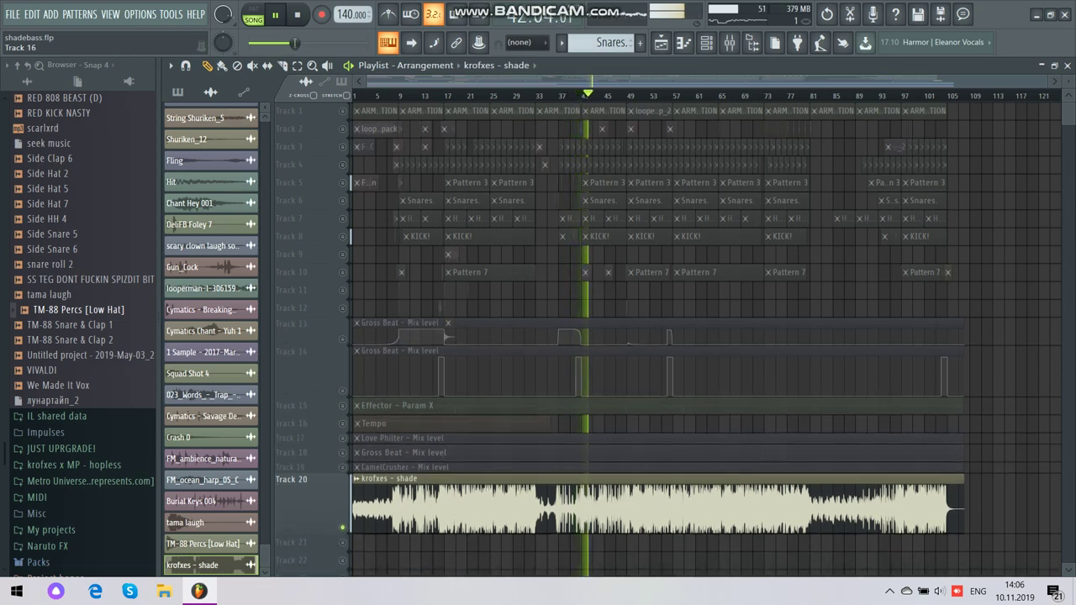
{"action": "left_click_drag", "start_coordinate": [286, 397], "coordinate": [286, 367]}
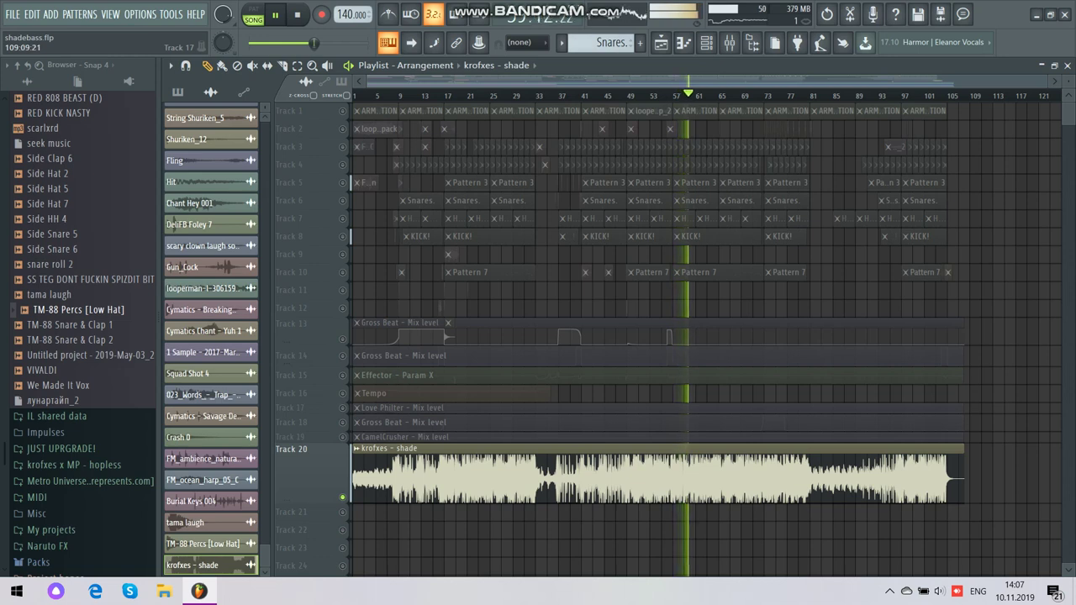
{"action": "key", "text": "XF86AudioLowerVolume"}
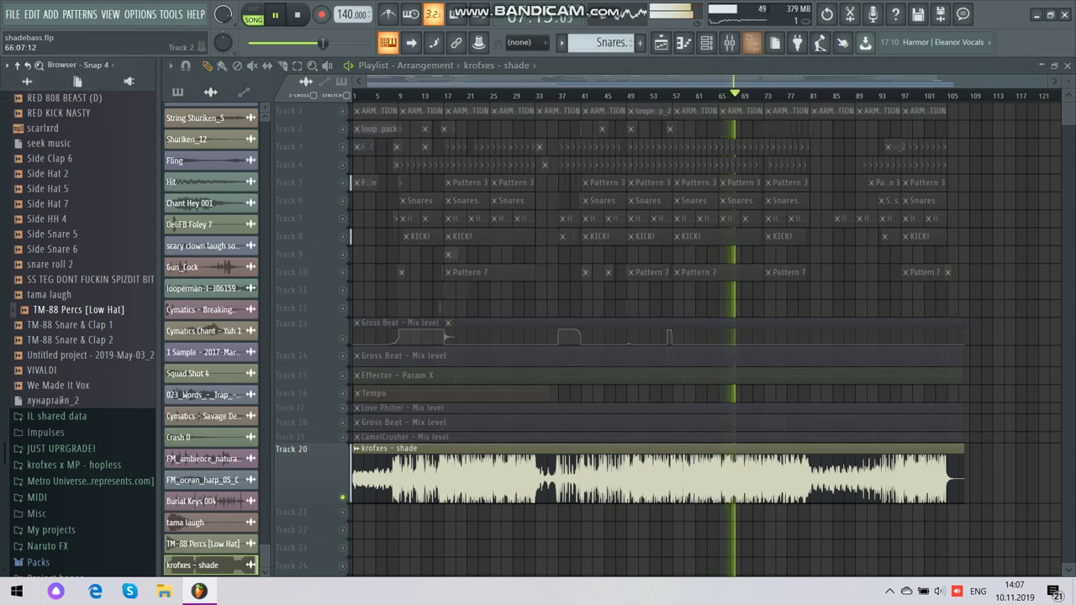
- Hide the browser and show the patterns in the picker, stopping playback after the song has looped to its start
{"action": "left_click", "coordinate": [754, 42]}
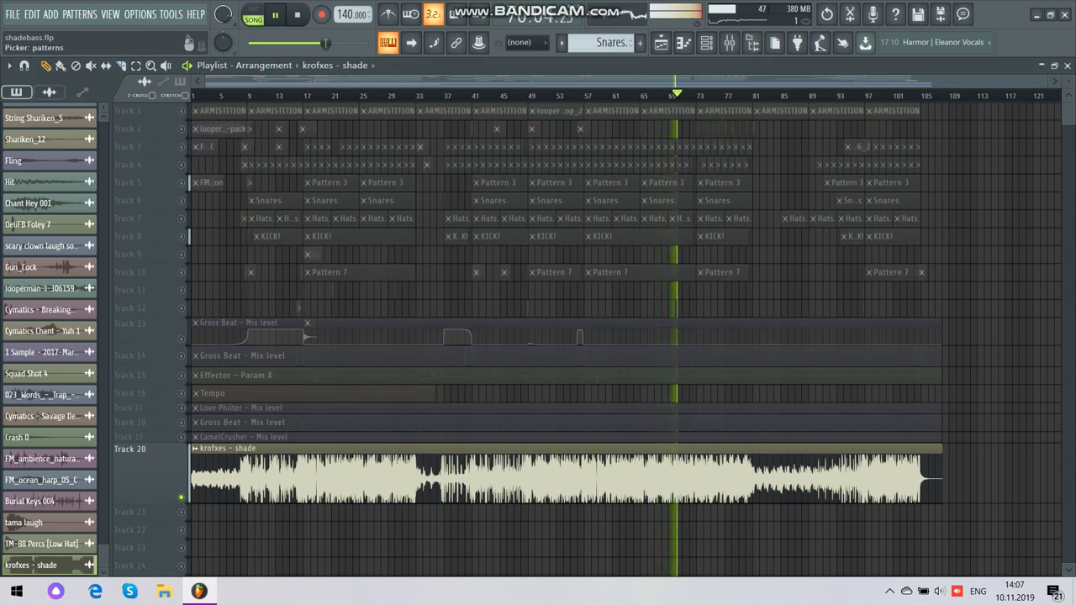
{"action": "left_click", "coordinate": [16, 93]}
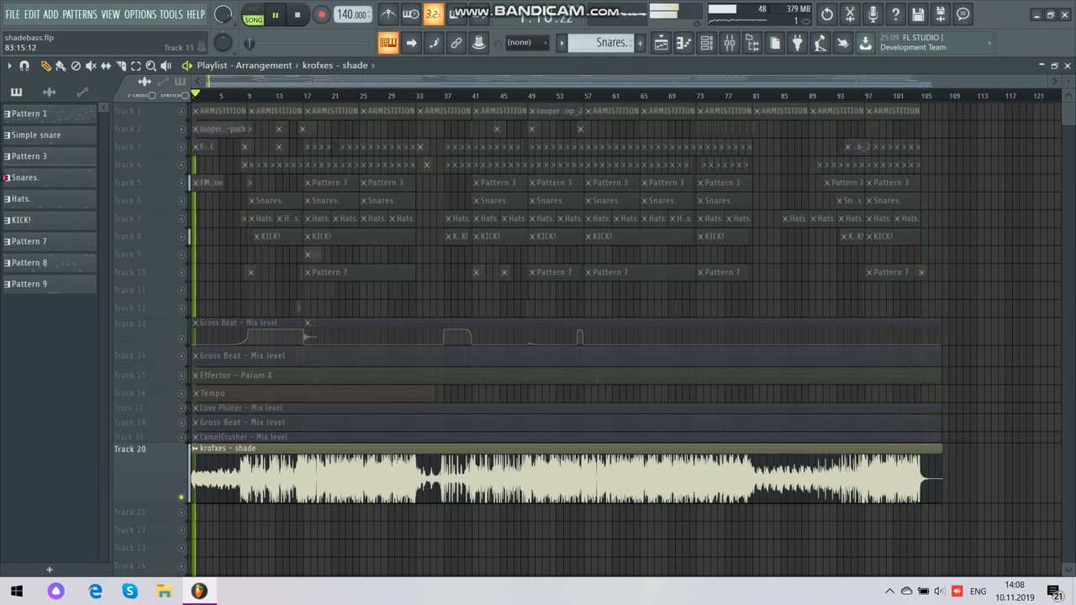
{"action": "key", "text": "space"}
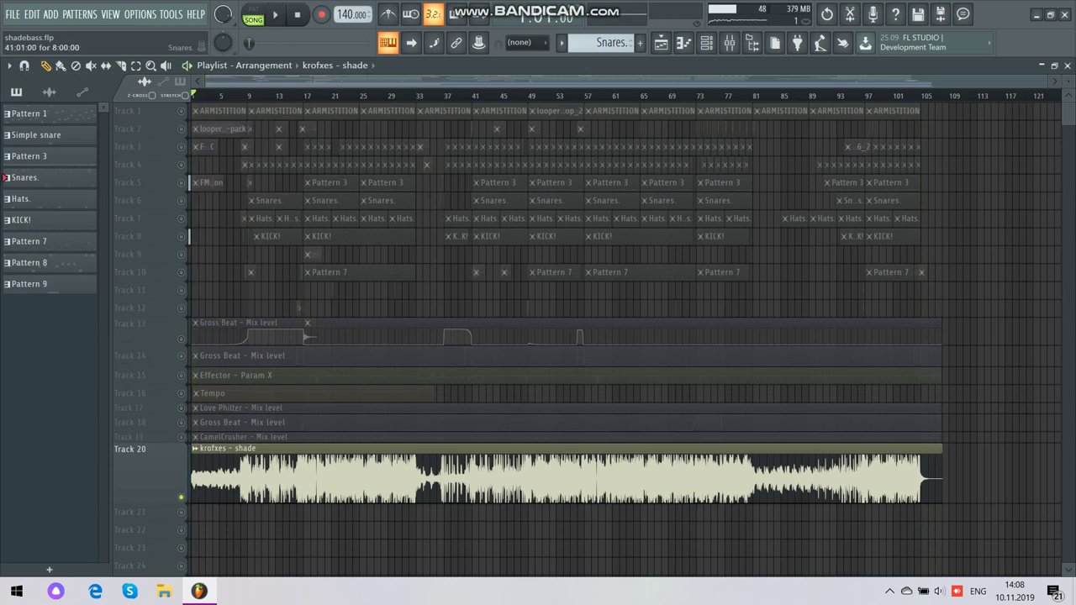